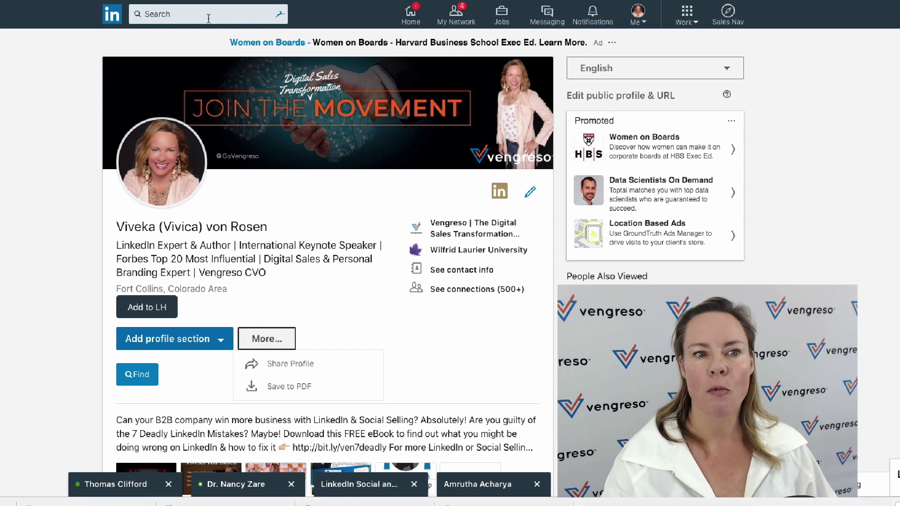
Search for another connection's profile and scroll down through it.
{"action": "left_click", "coordinate": [186, 16]}
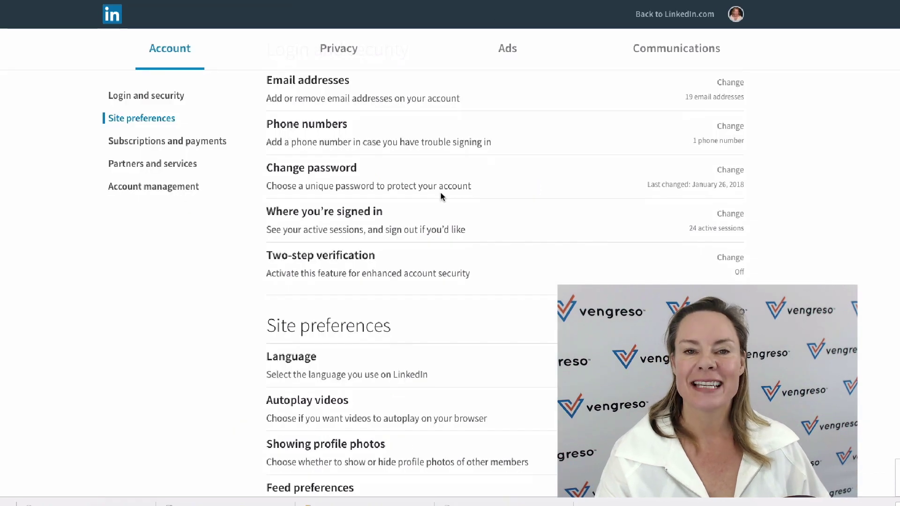
{"action": "scroll", "coordinate": [440, 197], "scroll_direction": "down", "scroll_amount": 1}
{"action": "scroll", "coordinate": [440, 193], "scroll_direction": "down", "scroll_amount": 4}
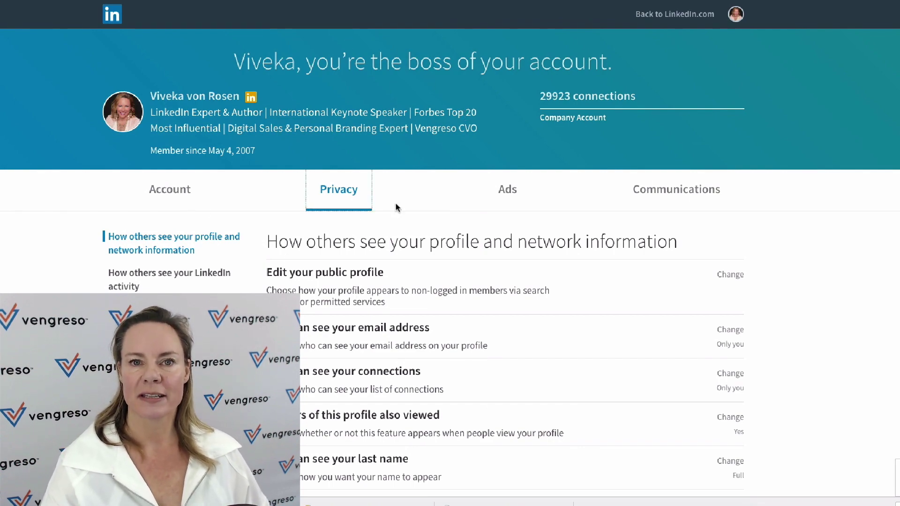
Under Download your data, choose 'The works' and request the full data archive.
{"action": "scroll", "coordinate": [396, 208], "scroll_direction": "down", "scroll_amount": 8}
{"action": "scroll", "coordinate": [396, 207], "scroll_direction": "down", "scroll_amount": 6}
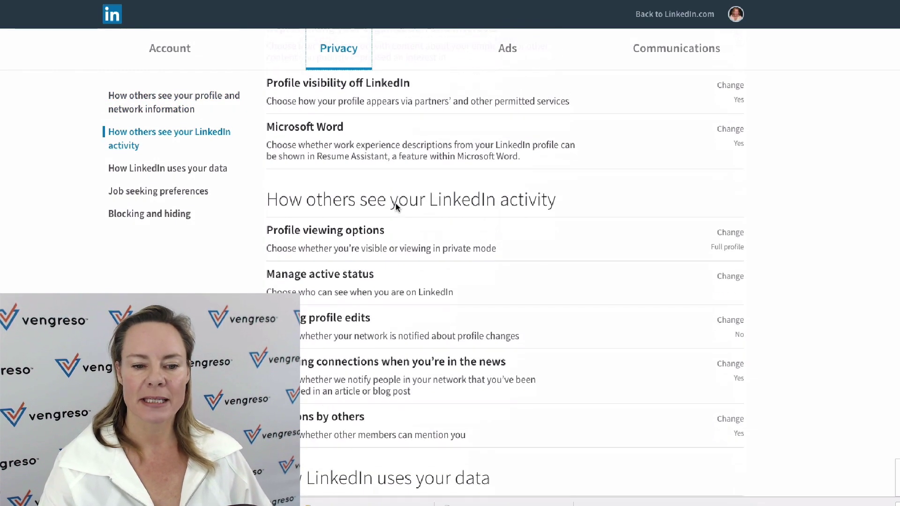
{"action": "scroll", "coordinate": [396, 208], "scroll_direction": "down", "scroll_amount": 2}
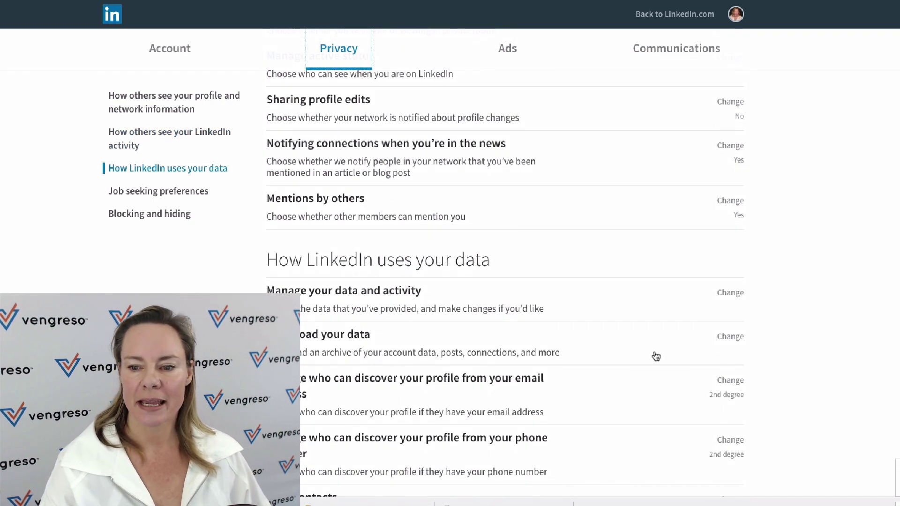
{"action": "left_click", "coordinate": [725, 339]}
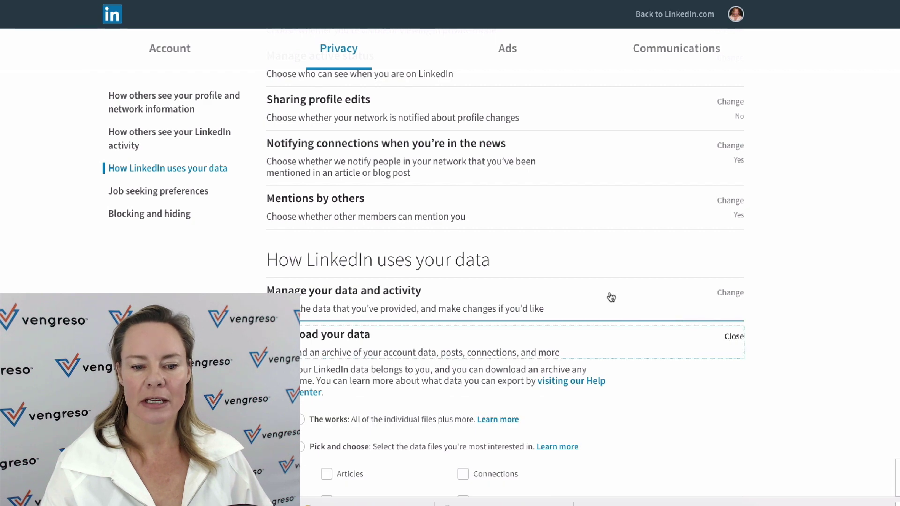
{"action": "scroll", "coordinate": [608, 297], "scroll_direction": "down", "scroll_amount": 3}
{"action": "left_click", "coordinate": [300, 268]}
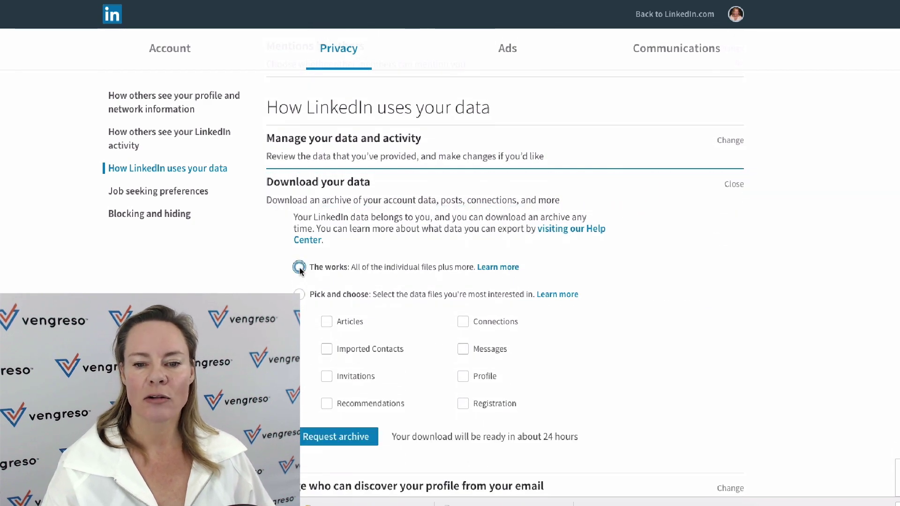
{"action": "left_click", "coordinate": [329, 438]}
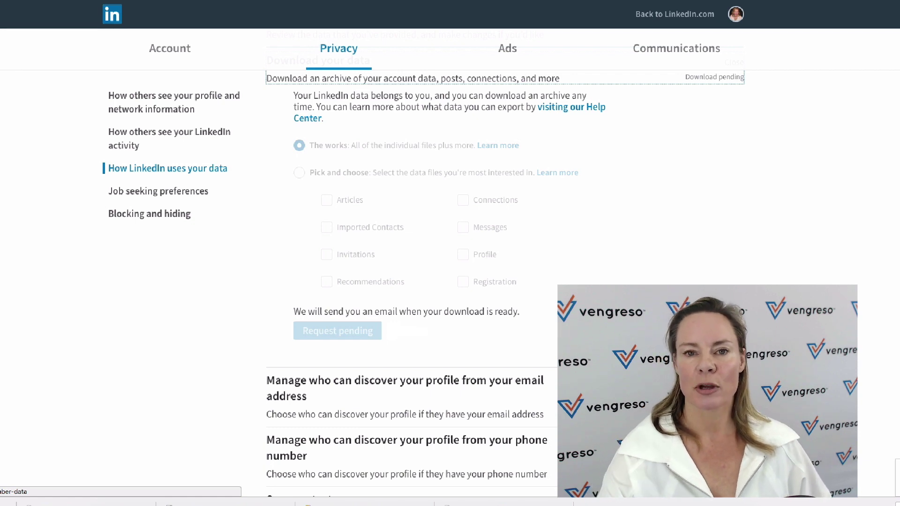
{"action": "scroll", "coordinate": [449, 170], "scroll_direction": "up", "scroll_amount": 1}
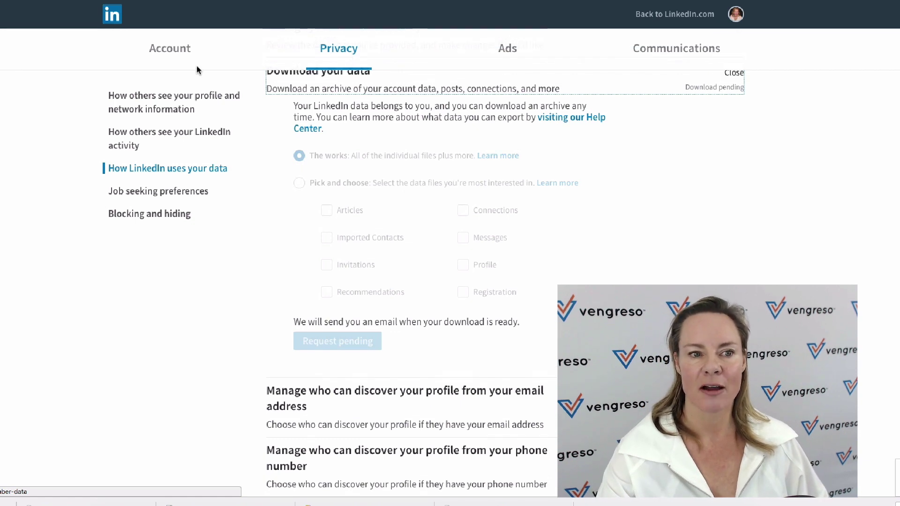
In Account settings, open Merging LinkedIn accounts and dismiss the password-manager popup.
{"action": "left_click", "coordinate": [174, 51]}
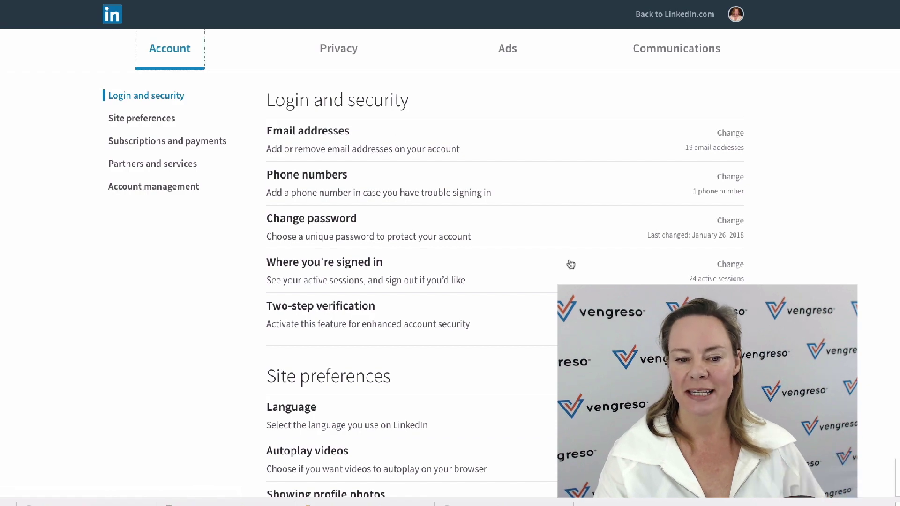
{"action": "scroll", "coordinate": [570, 263], "scroll_direction": "down", "scroll_amount": 15}
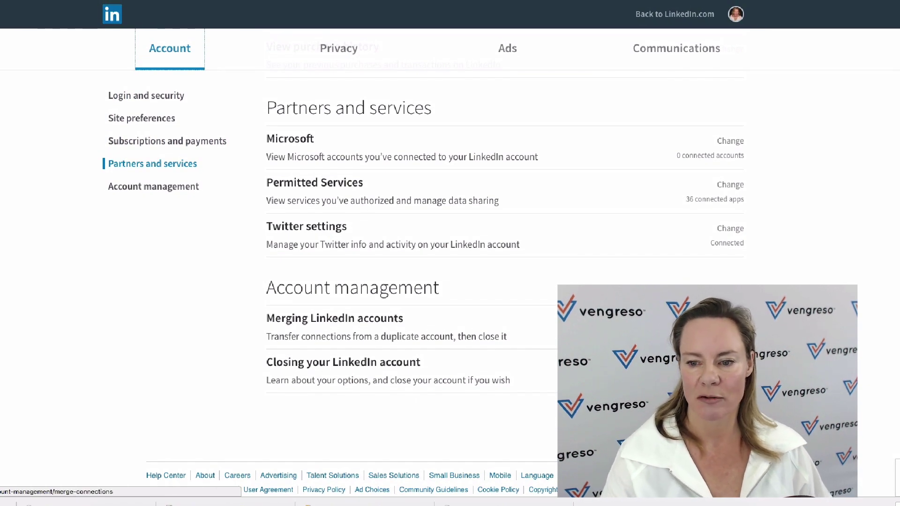
{"action": "left_click", "coordinate": [334, 318]}
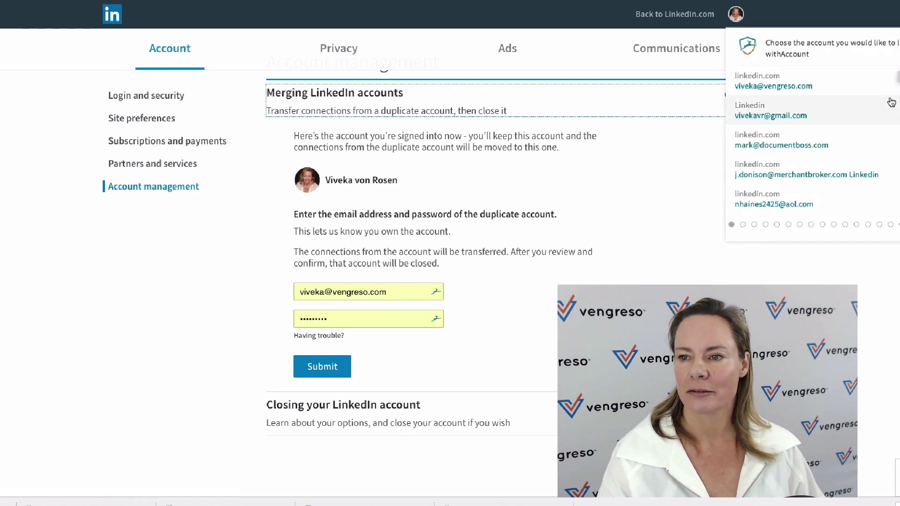
{"action": "left_click", "coordinate": [666, 136]}
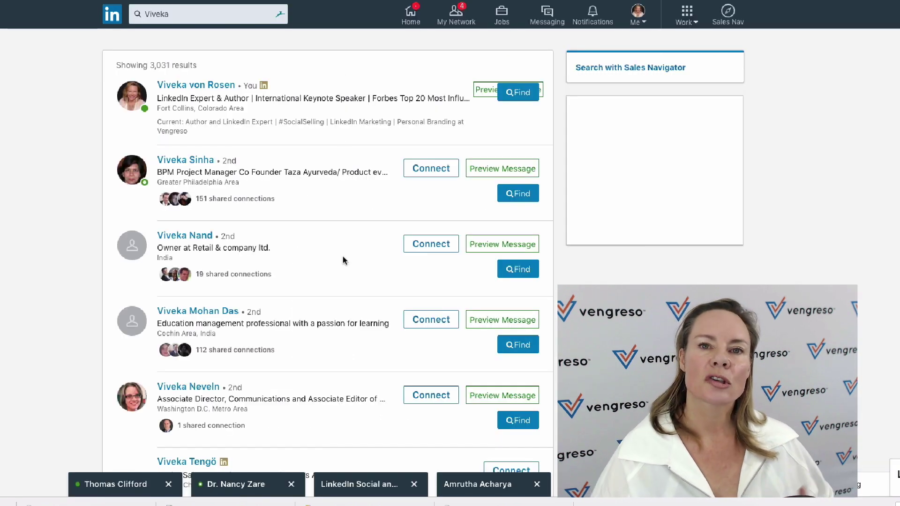
Open a same-named 2nd-degree member's profile from the first-name search results.
{"action": "scroll", "coordinate": [342, 260], "scroll_direction": "down", "scroll_amount": 1}
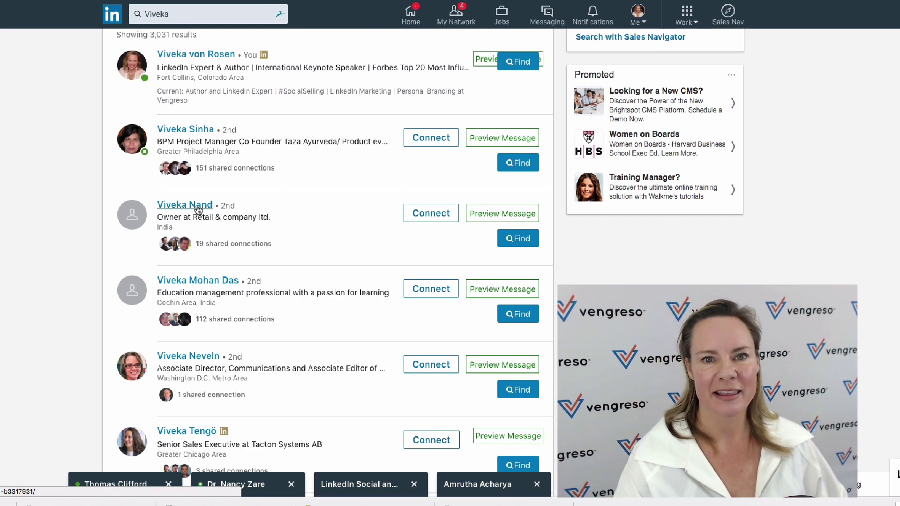
{"action": "left_click", "coordinate": [196, 206]}
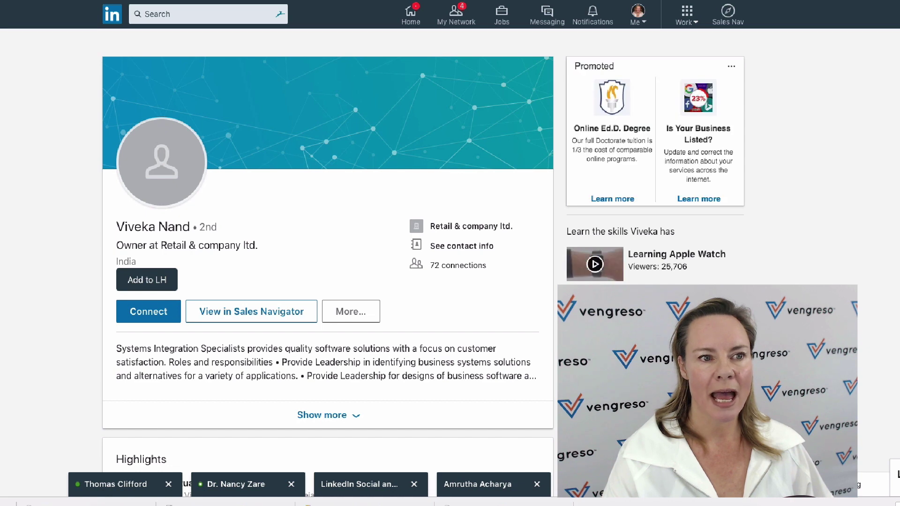
{"action": "key", "text": "ctrl+l"}
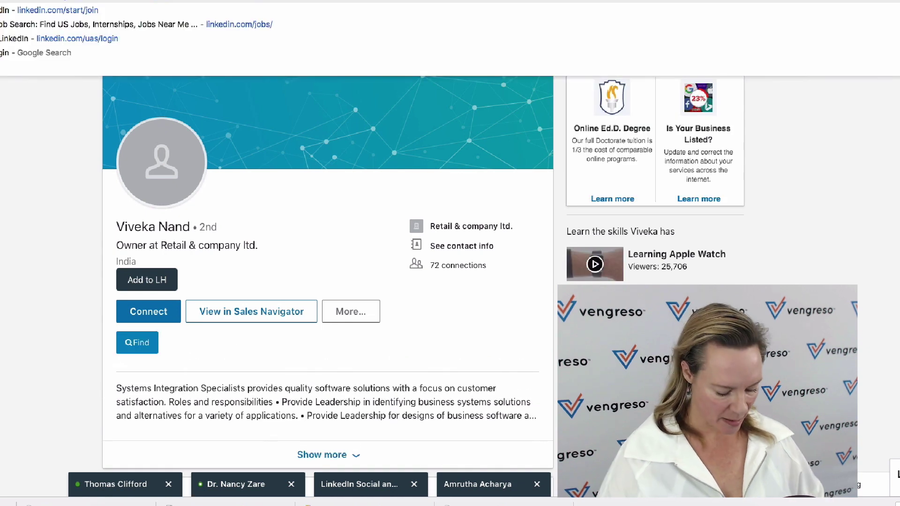
{"action": "left_click", "coordinate": [2, 215]}
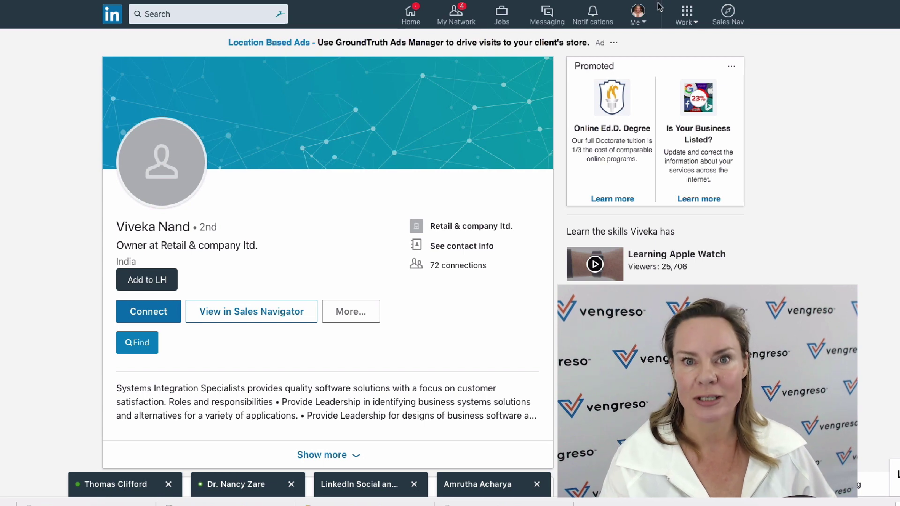
Go from the account menu to LinkedIn Help and its Contact us options.
{"action": "left_click", "coordinate": [645, 26]}
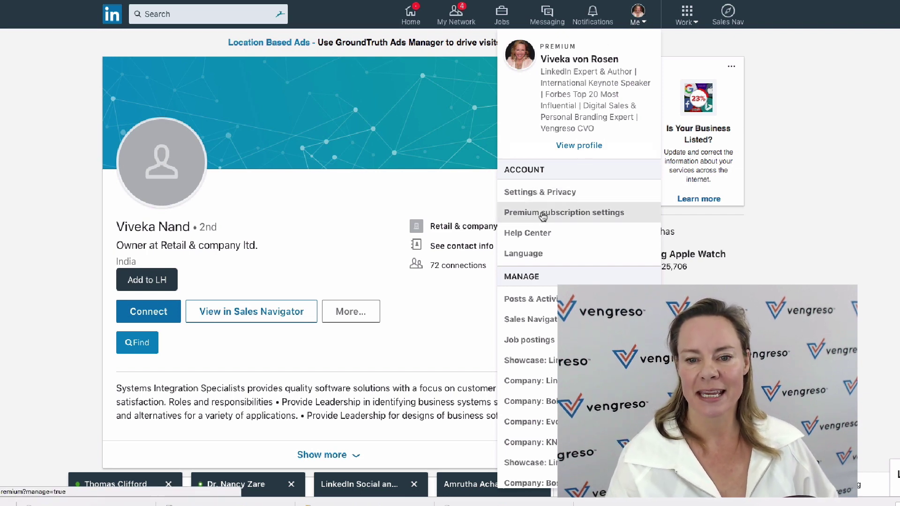
{"action": "left_click", "coordinate": [538, 235]}
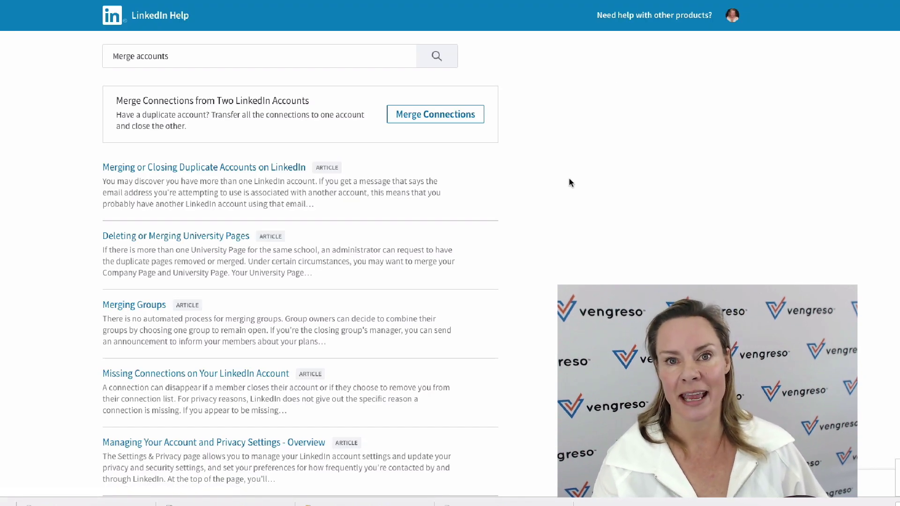
{"action": "scroll", "coordinate": [570, 192], "scroll_direction": "down", "scroll_amount": 10}
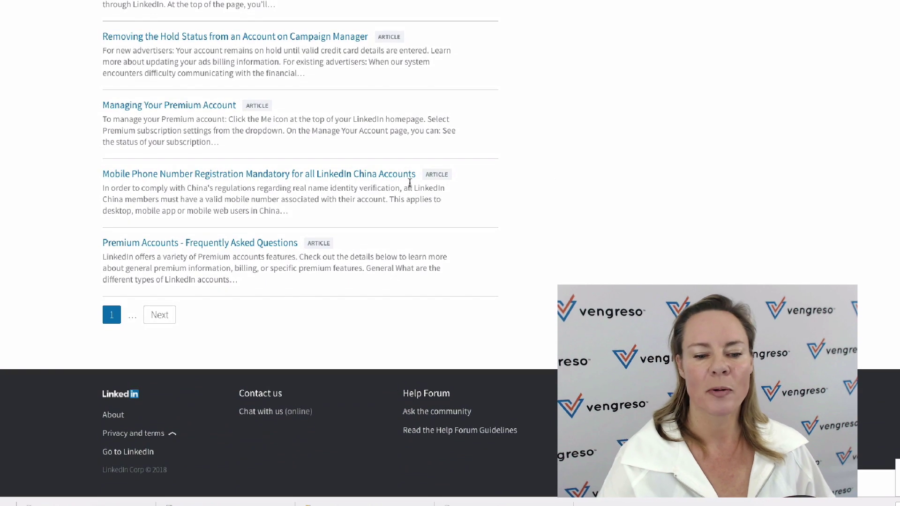
{"action": "left_click", "coordinate": [259, 398]}
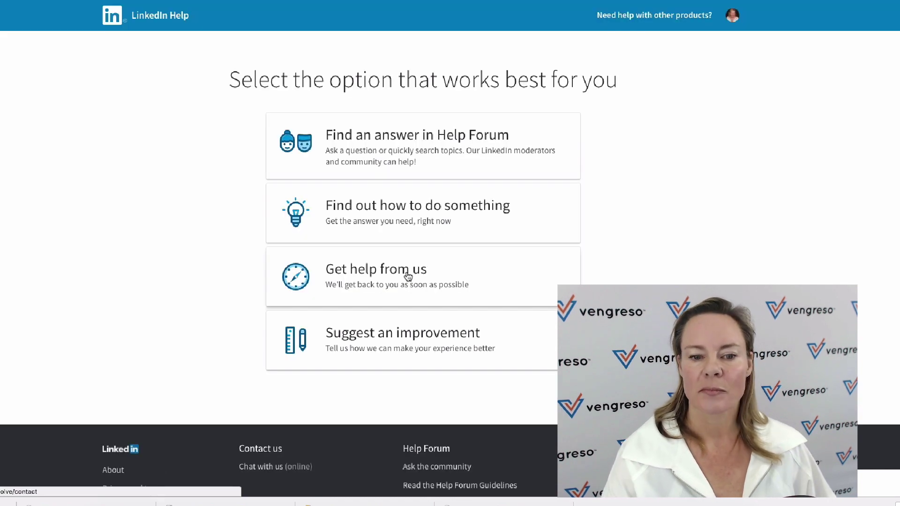
Choose Get help from us, enter 'I need to delete an account I no longer hav access', and continue.
{"action": "left_click", "coordinate": [407, 277]}
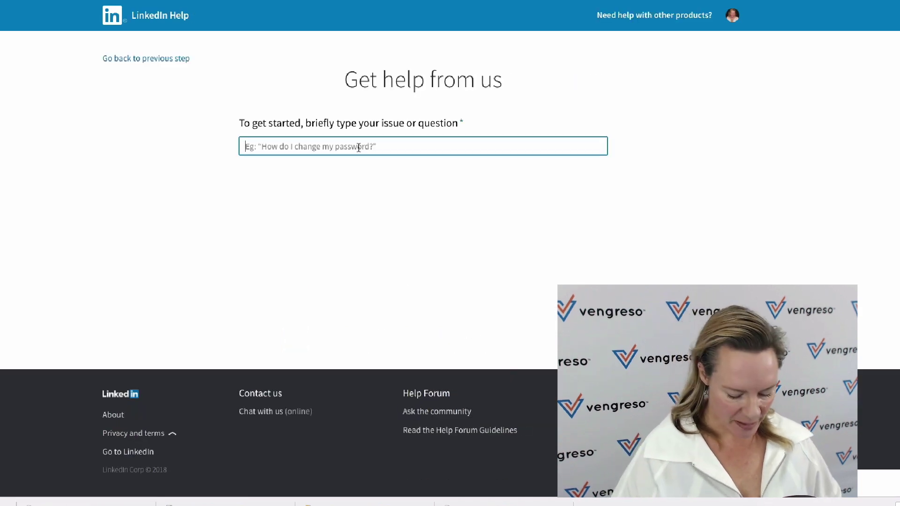
{"action": "type", "text": "I need to "}
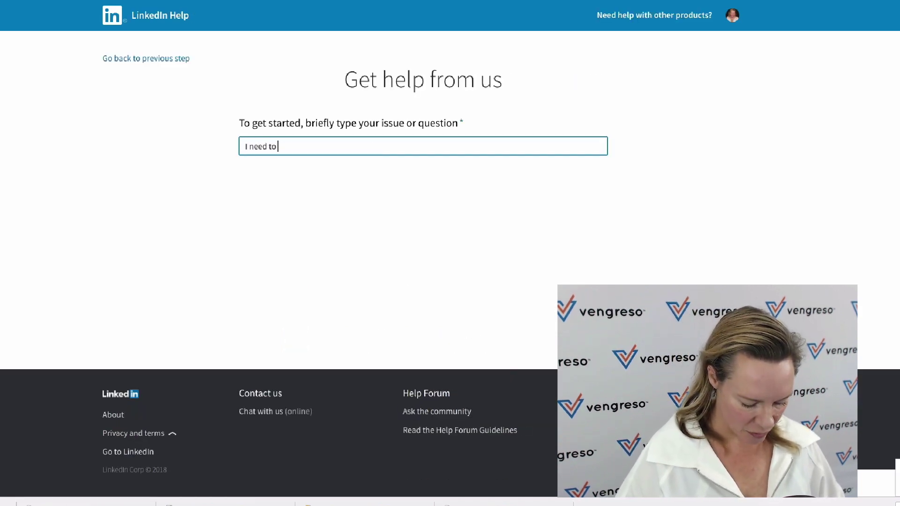
{"action": "type", "text": "delete an acco"}
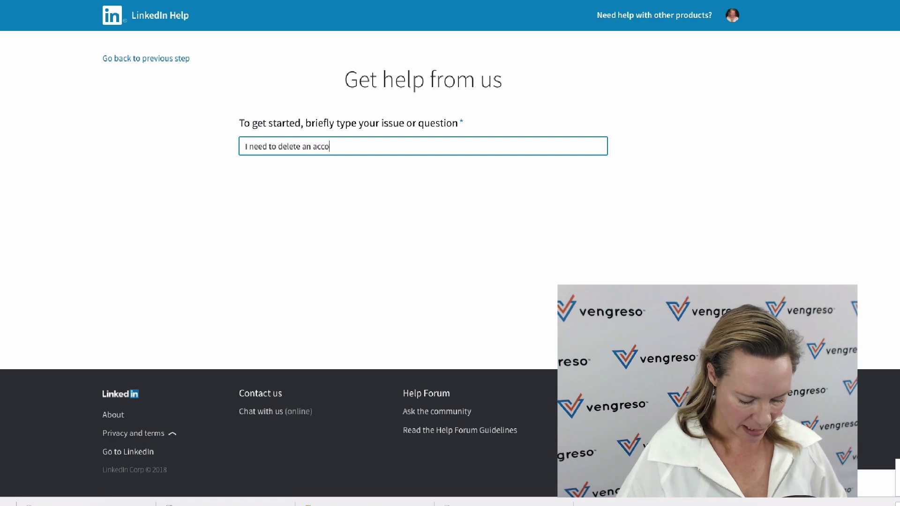
{"action": "type", "text": "unt I no longer hav"}
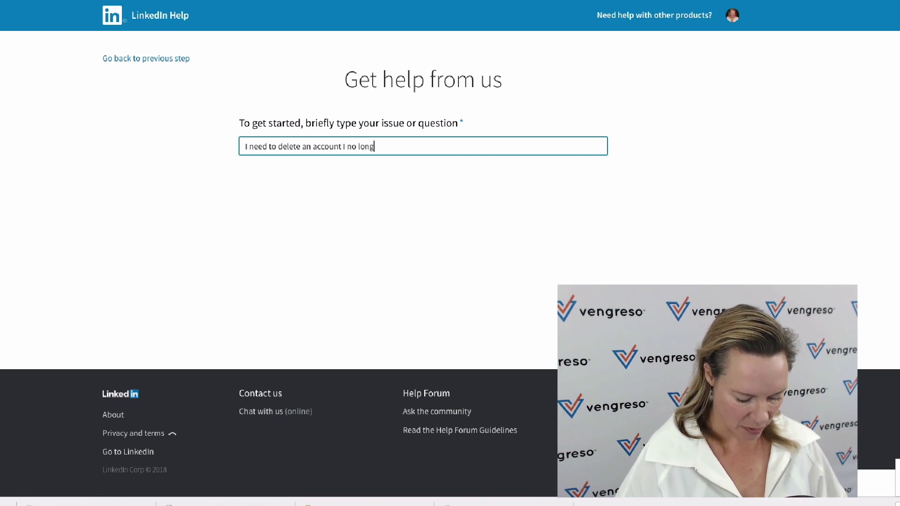
{"action": "type", "text": " access?"}
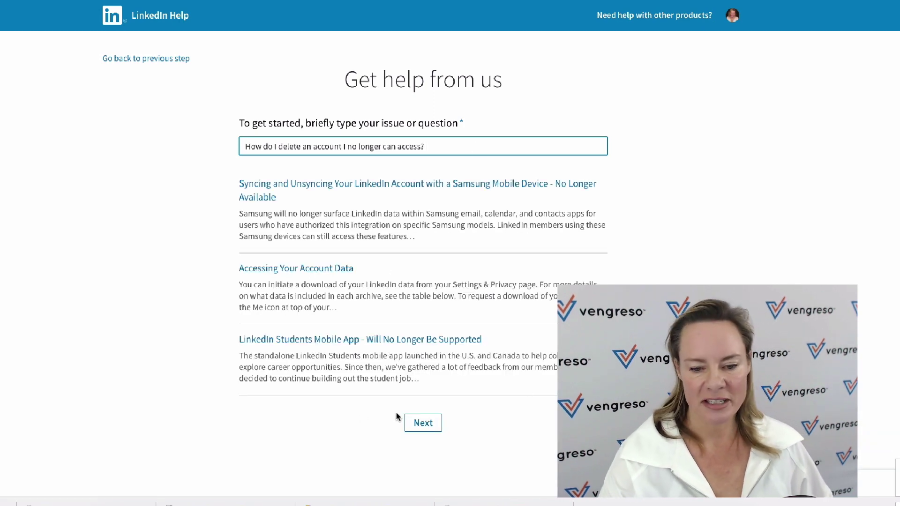
{"action": "left_click", "coordinate": [420, 424]}
{"action": "scroll", "coordinate": [377, 200], "scroll_direction": "down", "scroll_amount": 1}
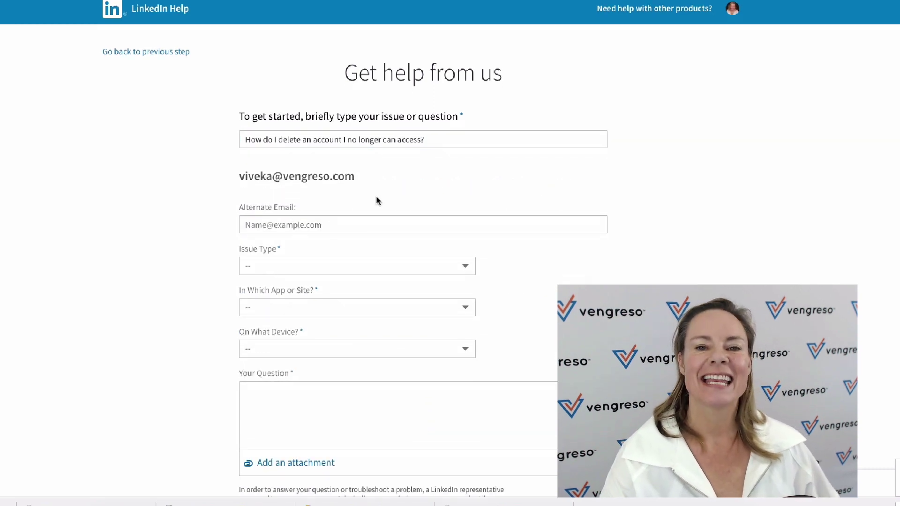
{"action": "scroll", "coordinate": [378, 201], "scroll_direction": "down", "scroll_amount": 1}
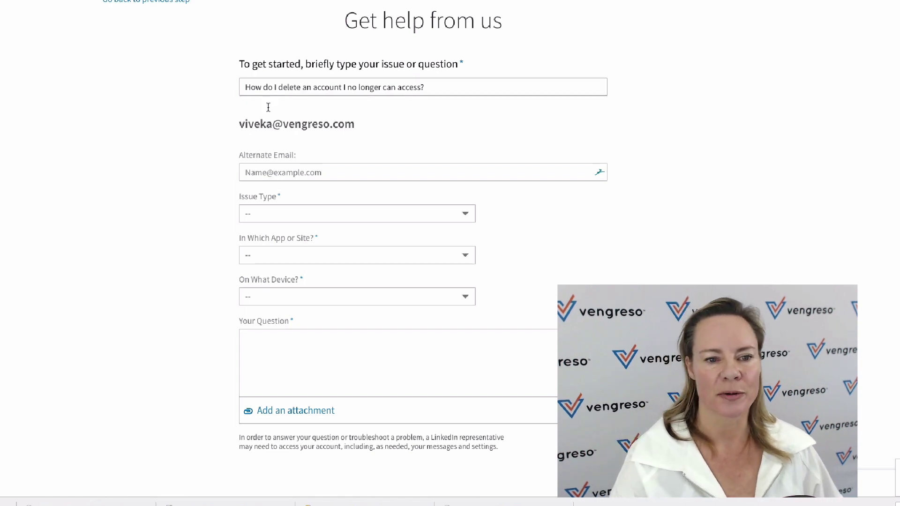
{"action": "left_click", "coordinate": [317, 172]}
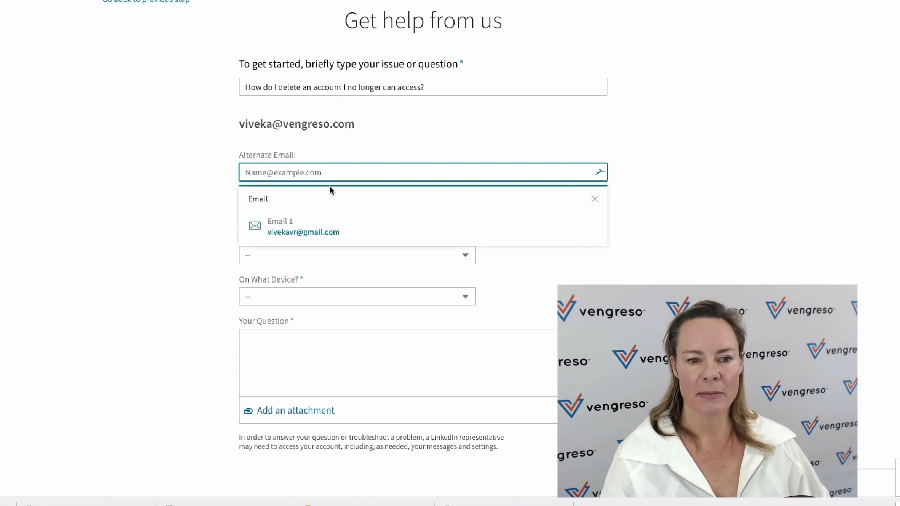
Fill the alternate email and set Account/Settings/Permissions, LinkedIn (Website), Apple Laptop/Desktop.
{"action": "left_click", "coordinate": [318, 233]}
{"action": "left_click", "coordinate": [285, 214]}
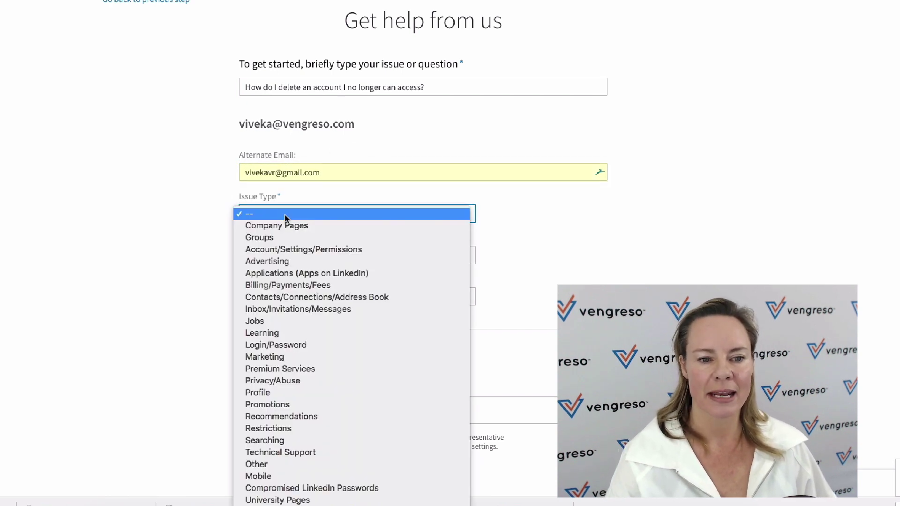
{"action": "left_click", "coordinate": [293, 249]}
{"action": "left_click", "coordinate": [302, 255]}
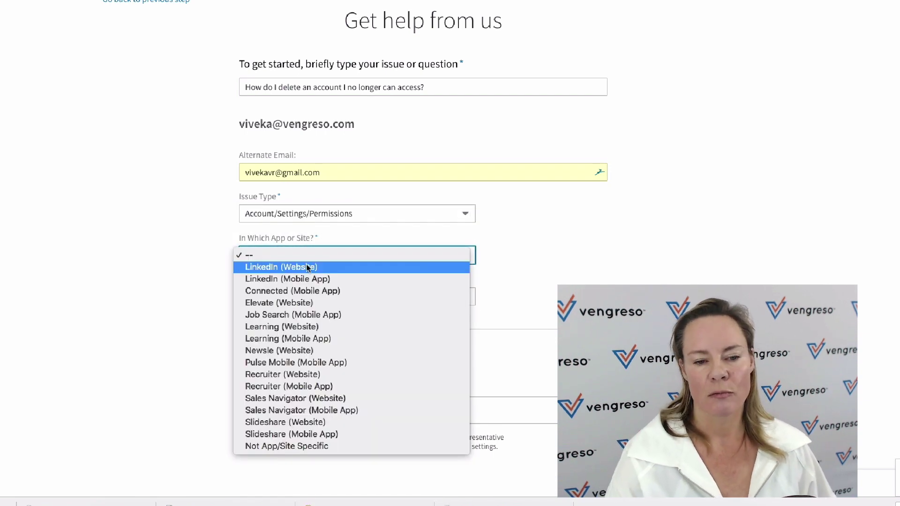
{"action": "left_click", "coordinate": [307, 267]}
{"action": "left_click", "coordinate": [317, 296]}
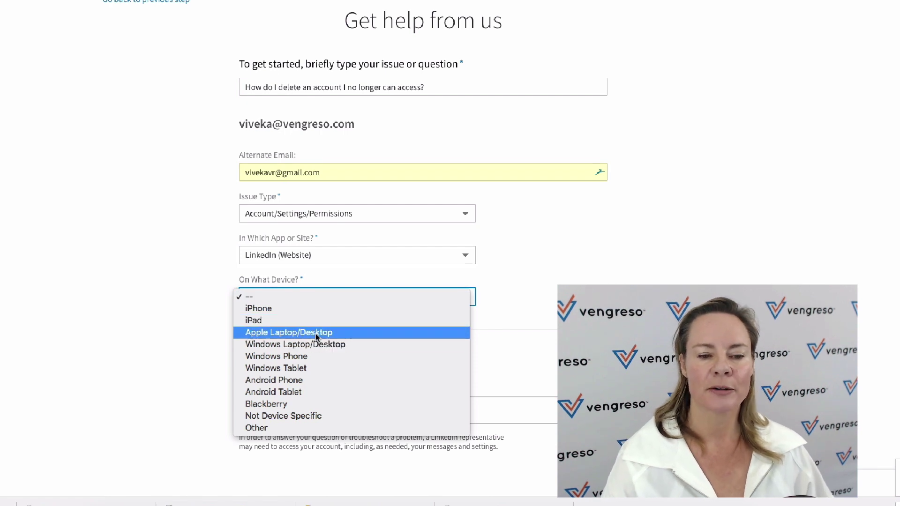
{"action": "left_click", "coordinate": [315, 333]}
Paste the prepared merge-request message into Your Question.
{"action": "scroll", "coordinate": [339, 283], "scroll_direction": "down", "scroll_amount": 1}
{"action": "left_click", "coordinate": [316, 287]}
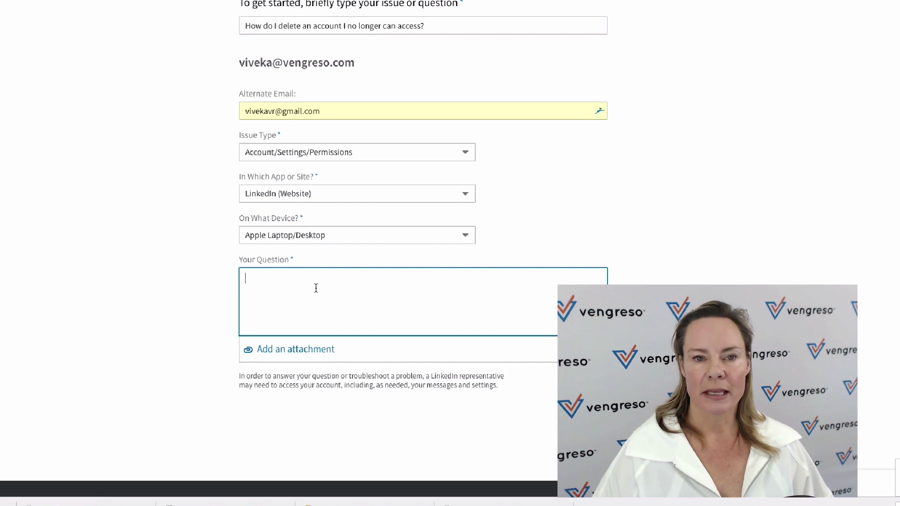
{"action": "key", "text": "ctrl+v"}
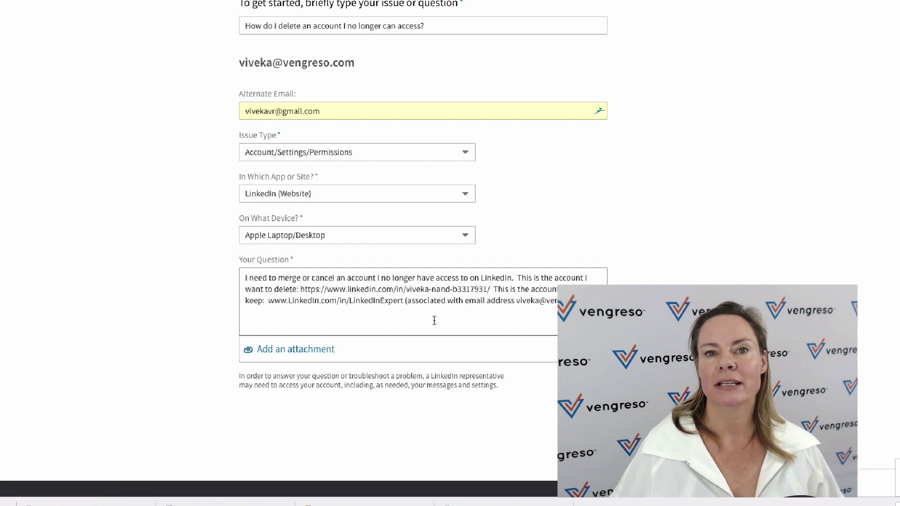
Put the account-to-keep and account-to-delete sentences on separate lines.
{"action": "left_click", "coordinate": [494, 289]}
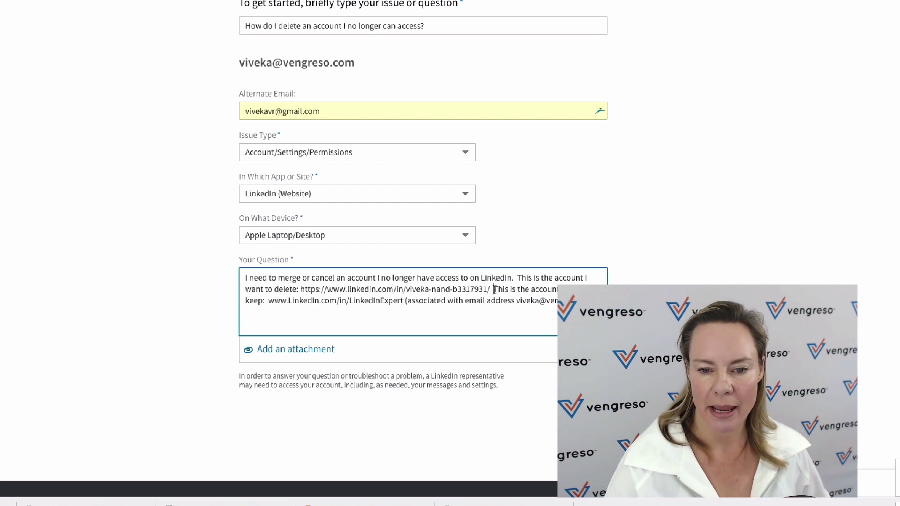
{"action": "key", "text": "Return"}
{"action": "key", "text": "Return"}
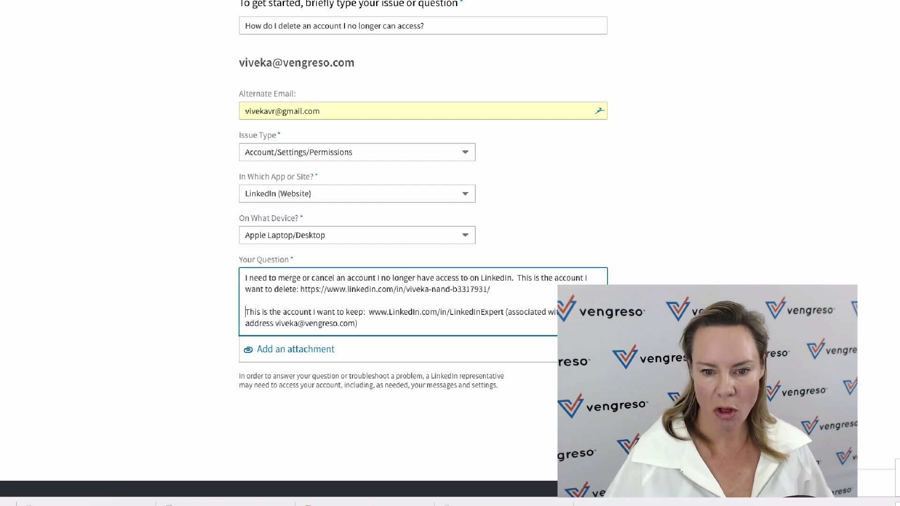
{"action": "left_click", "coordinate": [517, 278]}
{"action": "key", "text": "Return"}
{"action": "key", "text": "Return"}
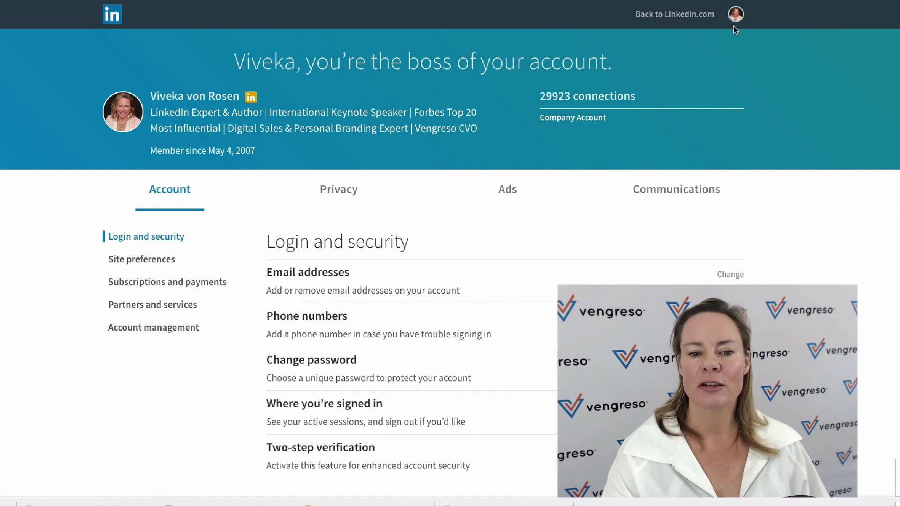
Scroll Settings down to Account management and expand Merging LinkedIn accounts.
{"action": "scroll", "coordinate": [412, 283], "scroll_direction": "down", "scroll_amount": 1}
{"action": "scroll", "coordinate": [412, 283], "scroll_direction": "down", "scroll_amount": 10}
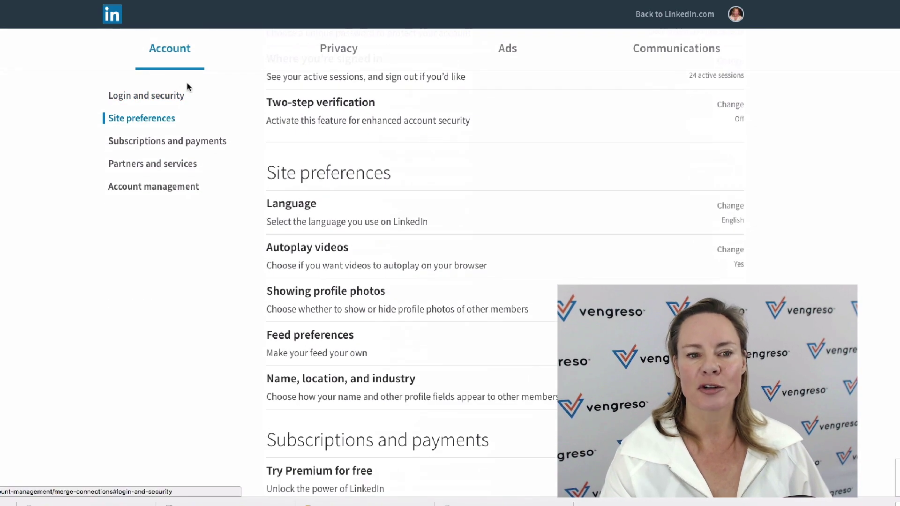
{"action": "scroll", "coordinate": [455, 266], "scroll_direction": "down", "scroll_amount": 10}
{"action": "left_click", "coordinate": [454, 266]}
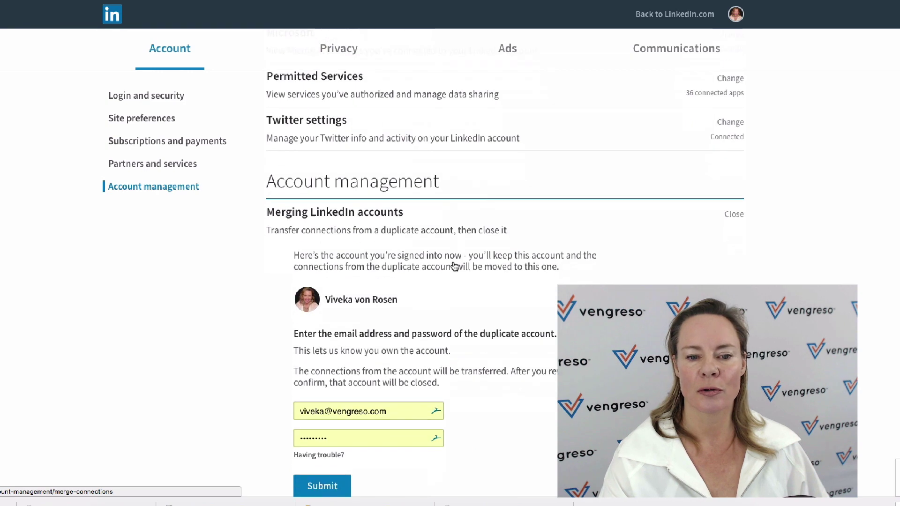